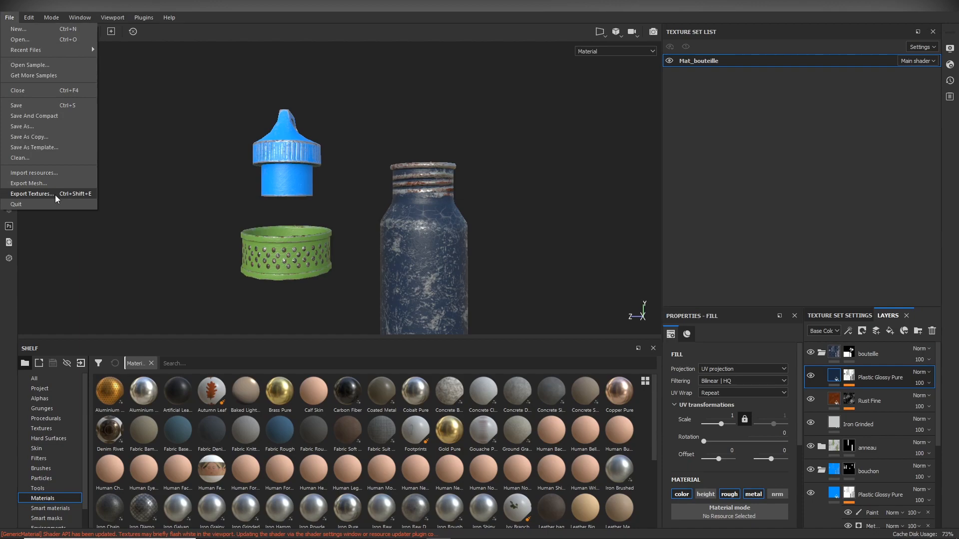
# Open the texture export settings and duplicate the PBR MetalRough preset.
pyautogui.click(32, 194)
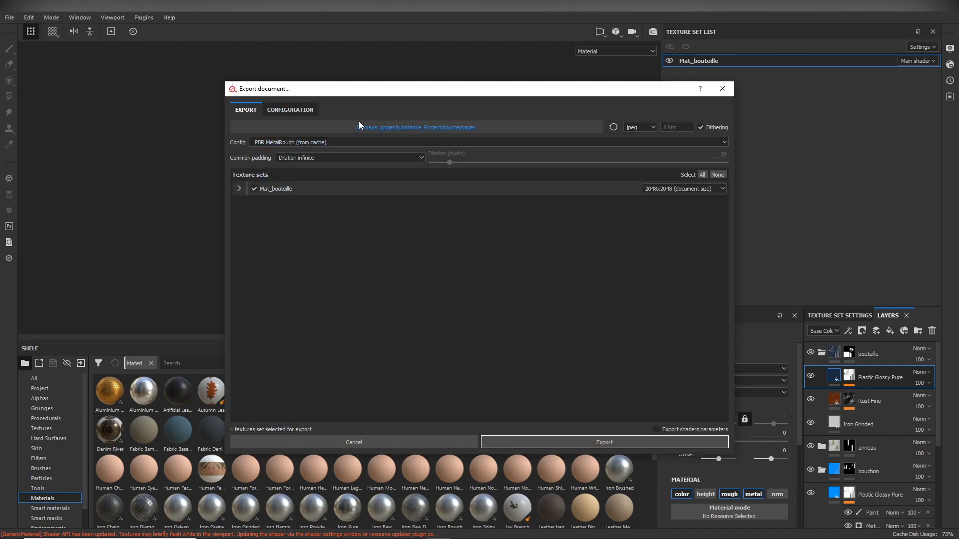
pyautogui.click(297, 112)
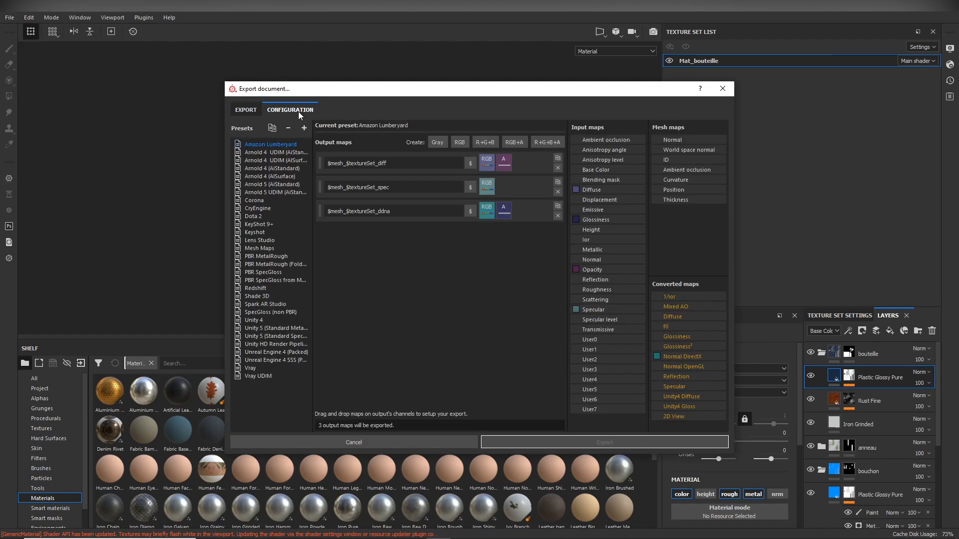
pyautogui.click(272, 222)
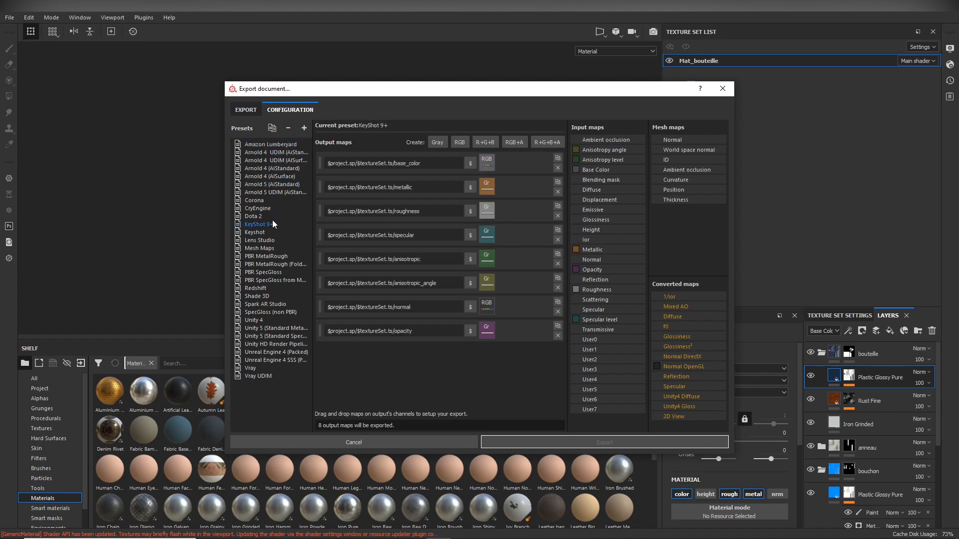
pyautogui.click(274, 256)
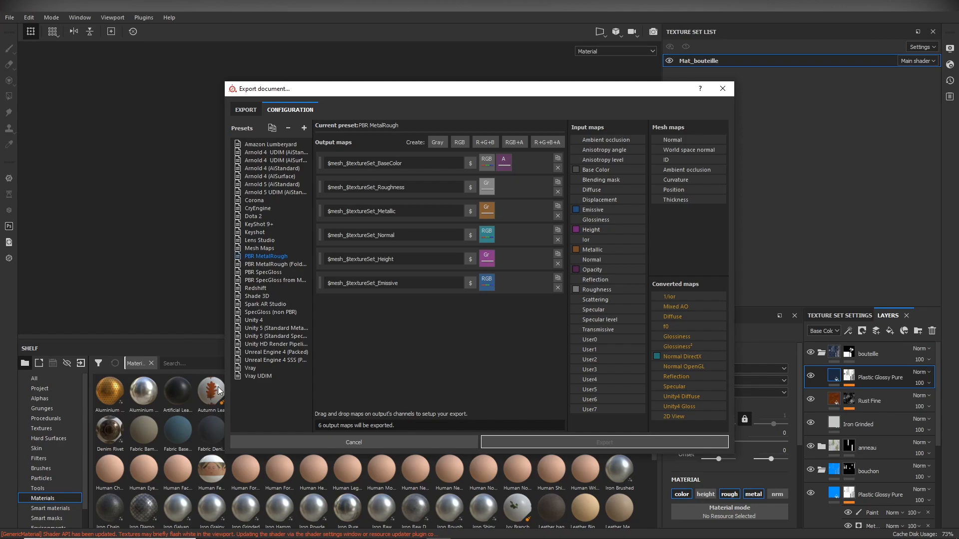
pyautogui.click(273, 128)
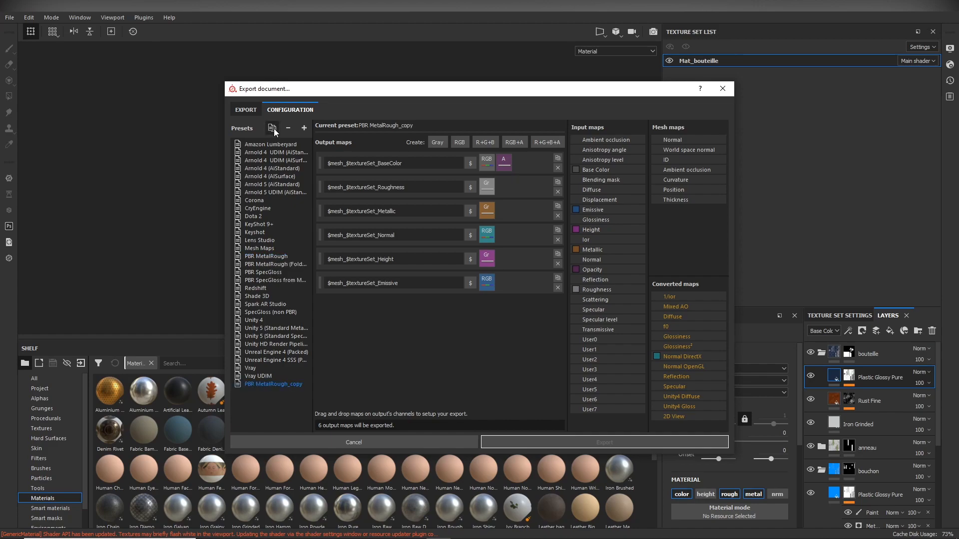
# Rename the duplicated export preset to PBR MR_PBS_stingrayMaya.
pyautogui.doubleClick(287, 384)
pyautogui.press('End')
pyautogui.press('BackSpace')
pyautogui.press('BackSpace')
pyautogui.press('BackSpace')
pyautogui.press('BackSpace')
pyautogui.press('BackSpace')
pyautogui.press('BackSpace')
pyautogui.press('BackSpace')
pyautogui.press('BackSpace')
pyautogui.press('BackSpace')
pyautogui.press('BackSpace')
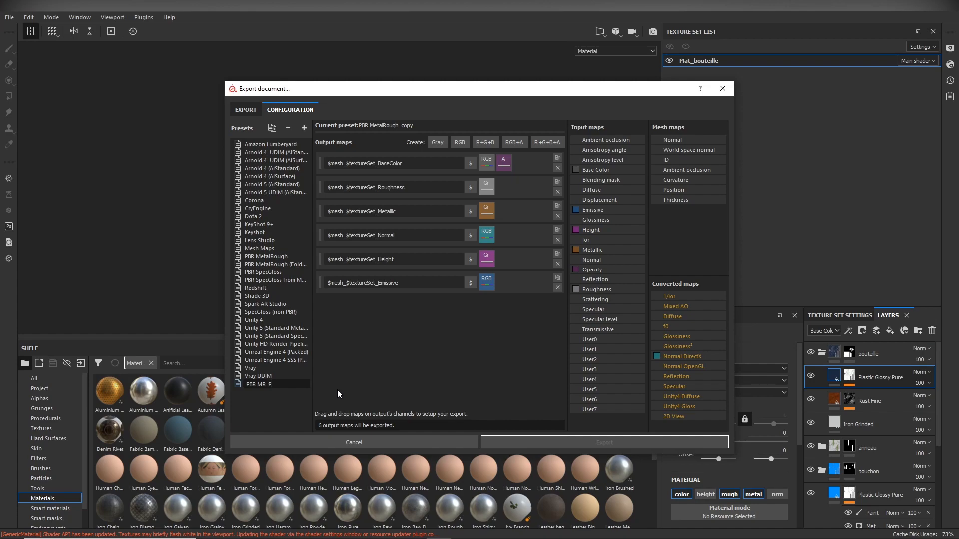
pyautogui.write('BS')
pyautogui.write('_sting')
pyautogui.write('r')
pyautogui.press('BackSpace')
pyautogui.write('grayMaya')
pyautogui.press('Return')
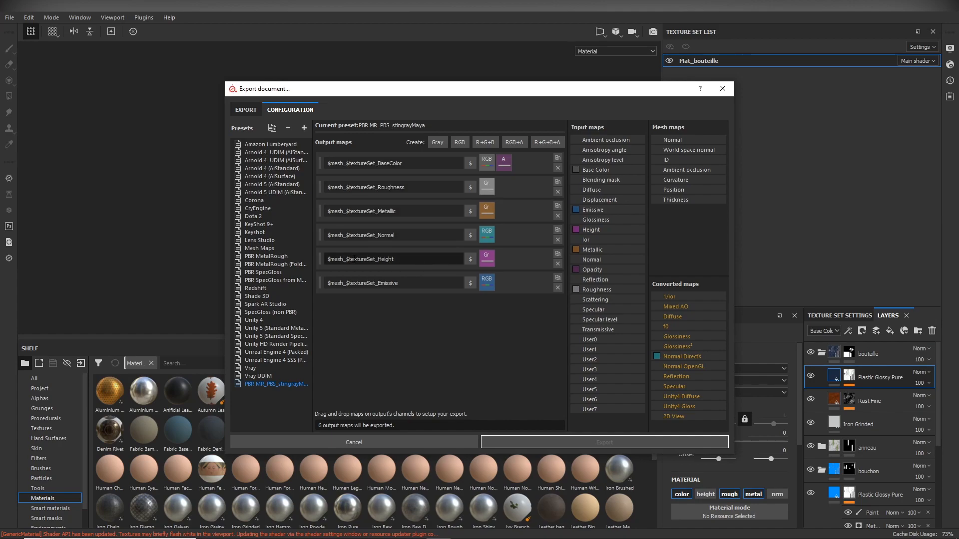
# Remove the Height and Emissive output maps from the PBR MR_PBS_stingrayMaya preset.
pyautogui.click(558, 264)
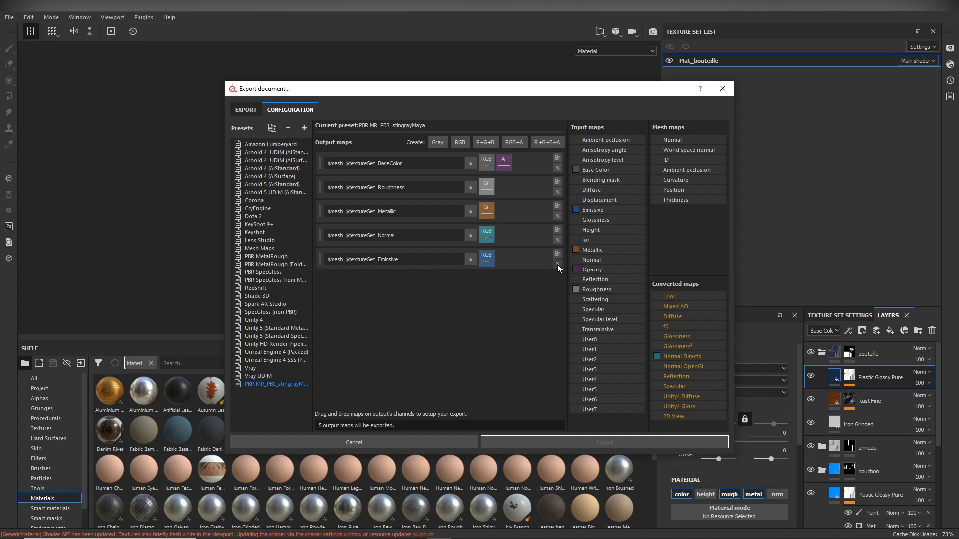
pyautogui.click(557, 264)
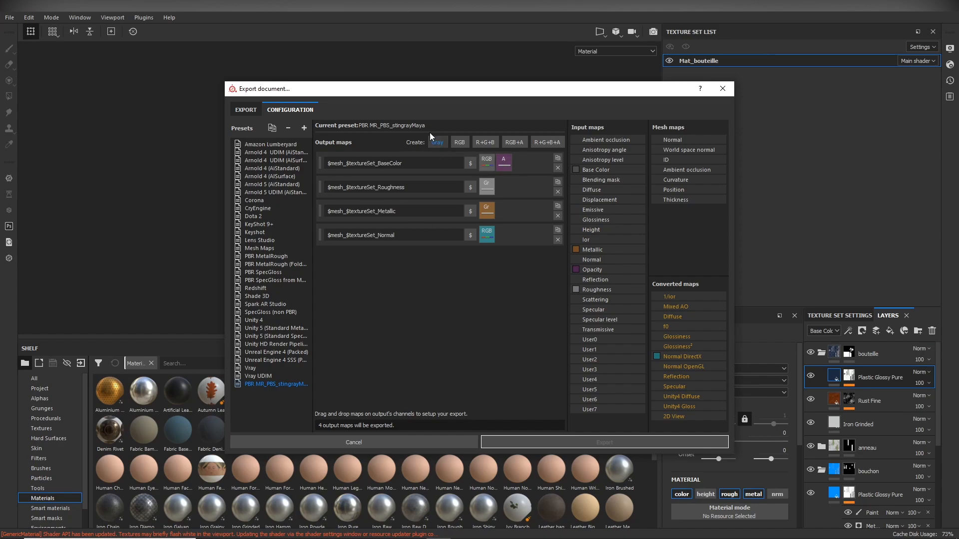
pyautogui.moveTo(432, 96); pyautogui.dragTo(434, 74)
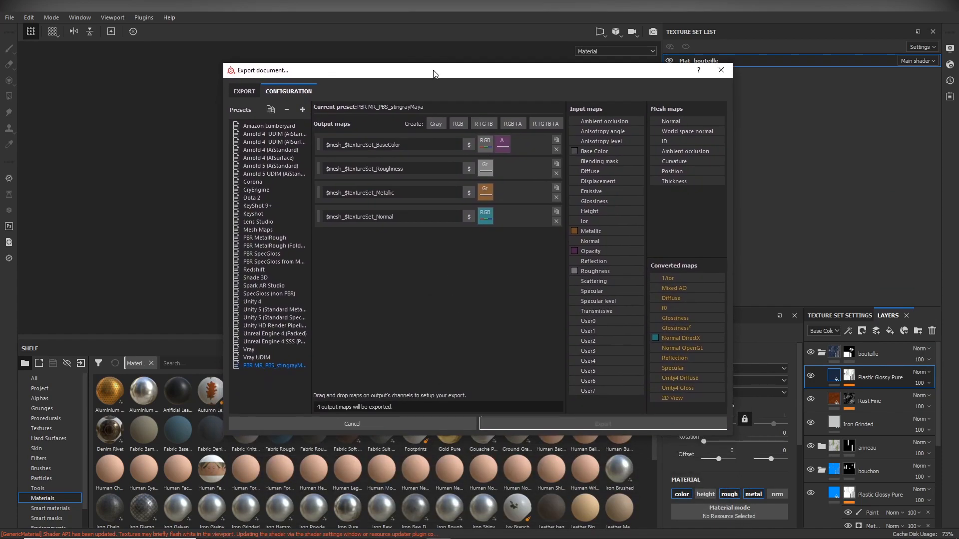
# Replace the BaseColor output with an RGB-only map named $mesh_$textureSet_BaseColor, fed by the Base Color input's RGB channels.
pyautogui.moveTo(413, 144); pyautogui.dragTo(287, 140)
pyautogui.hotkey('ctrl', 'c')
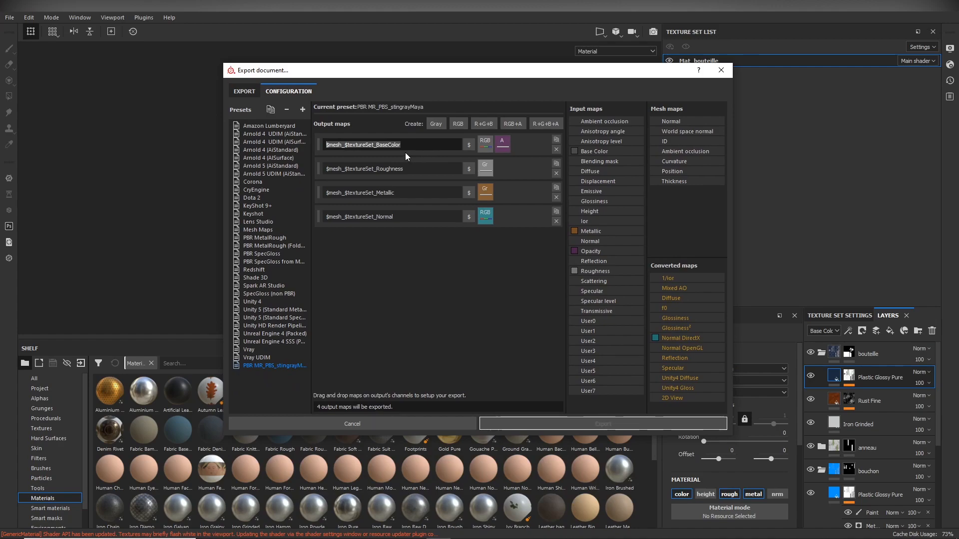
pyautogui.click(556, 150)
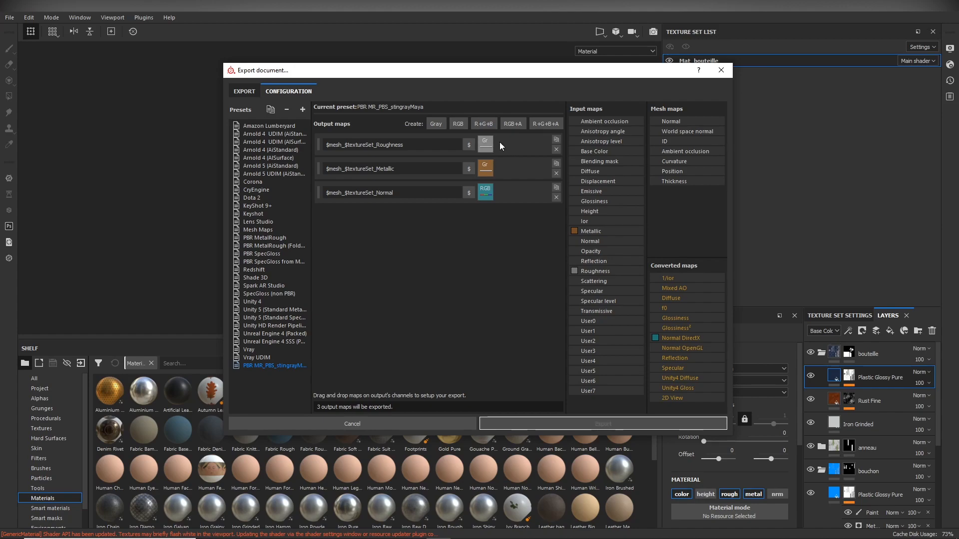
pyautogui.click(462, 126)
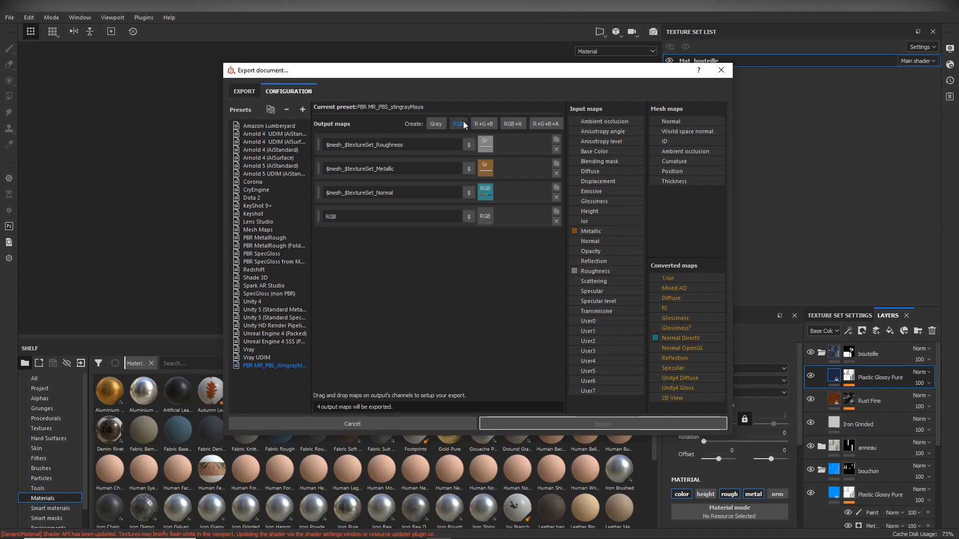
pyautogui.click(350, 217)
pyautogui.hotkey('ctrl', 'v')
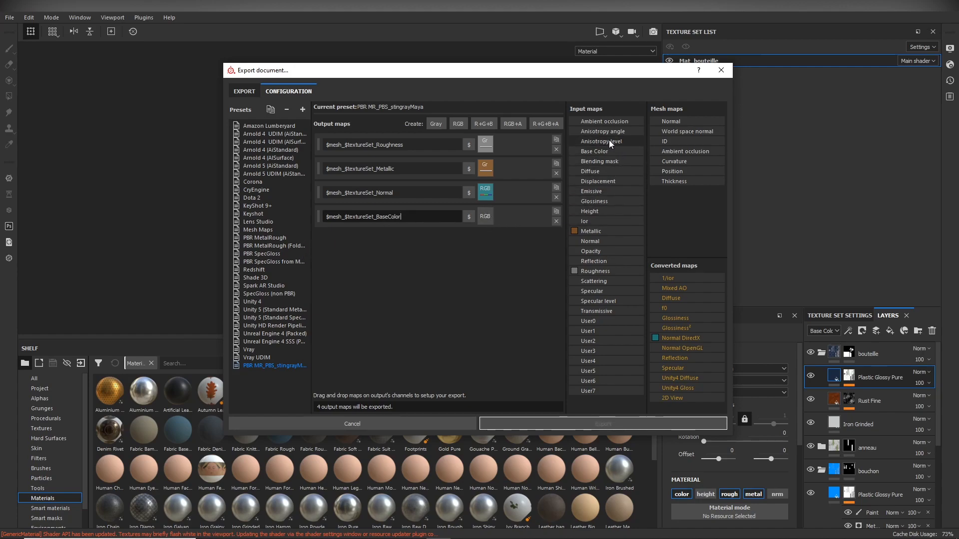
pyautogui.moveTo(589, 150); pyautogui.dragTo(485, 217)
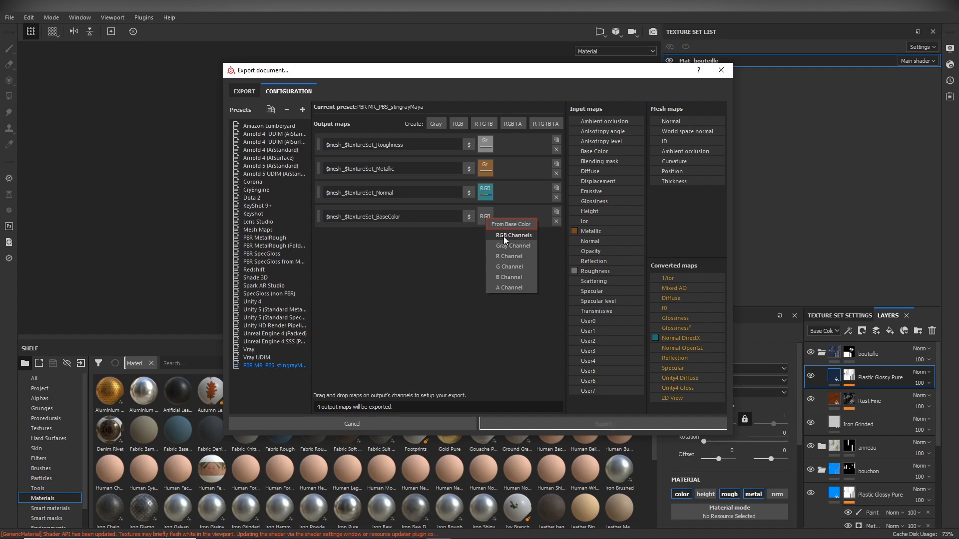
pyautogui.click(517, 237)
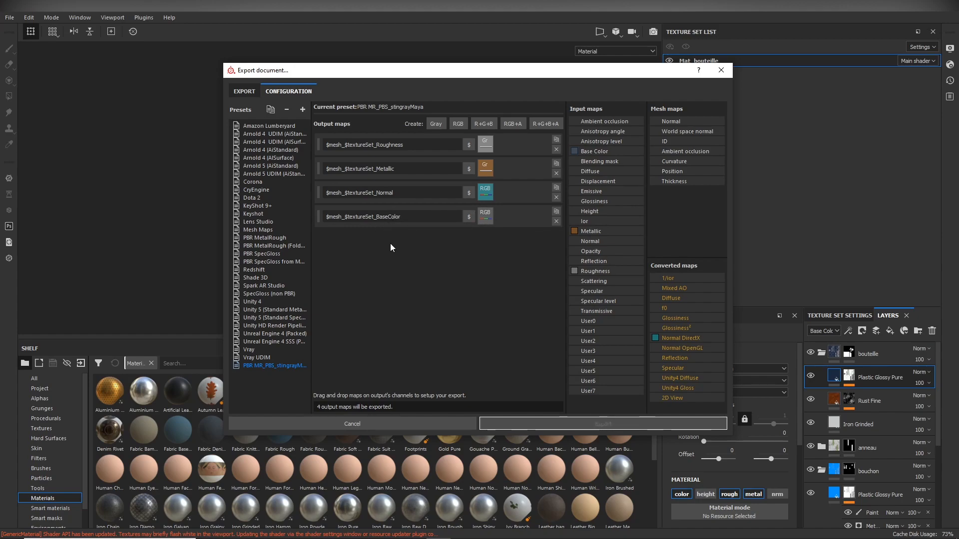
# Add a grayscale output map named $mesh_$textureSet_AO, fed by the Ambient occlusion input's gray channel.
pyautogui.click(436, 125)
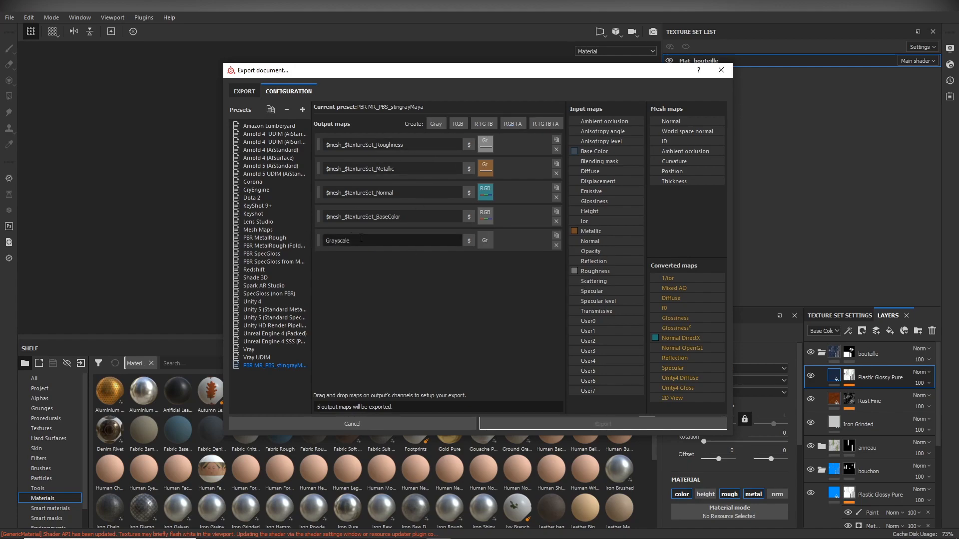
pyautogui.moveTo(379, 240); pyautogui.dragTo(313, 239)
pyautogui.hotkey('ctrl', 'v')
pyautogui.press('BackSpace')
pyautogui.press('BackSpace')
pyautogui.press('BackSpace')
pyautogui.press('BackSpace')
pyautogui.press('BackSpace')
pyautogui.press('BackSpace')
pyautogui.press('BackSpace')
pyautogui.press('BackSpace')
pyautogui.press('BackSpace')
pyautogui.write('AO')
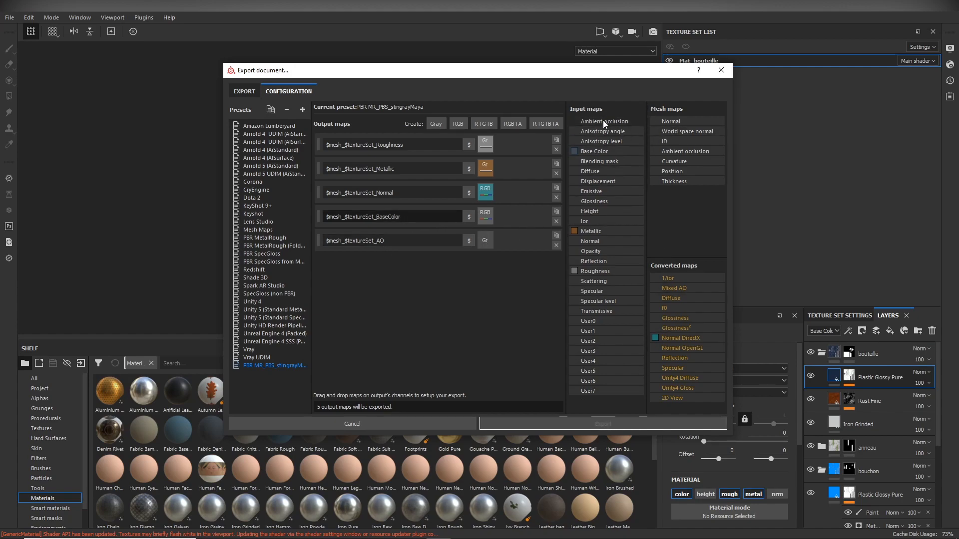
pyautogui.moveTo(604, 119); pyautogui.dragTo(487, 241)
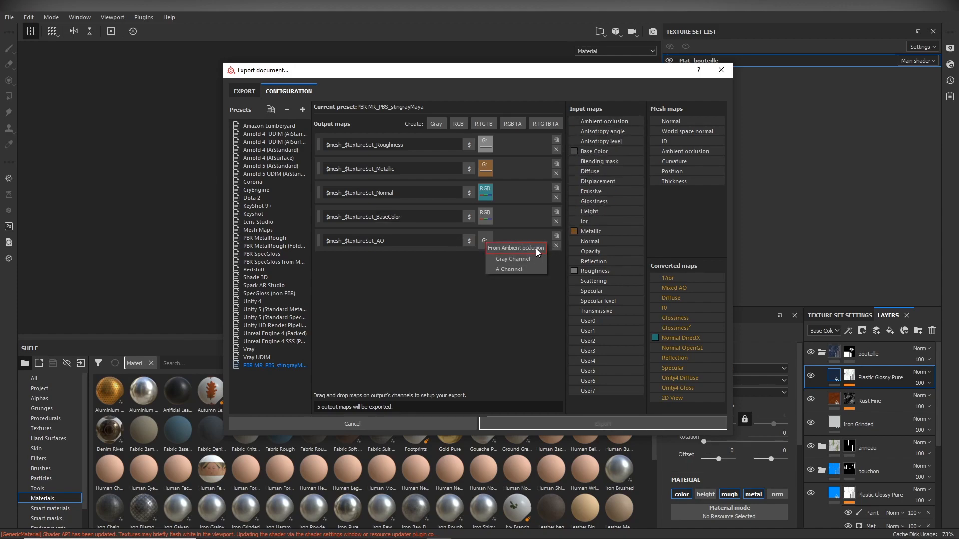
pyautogui.click(517, 258)
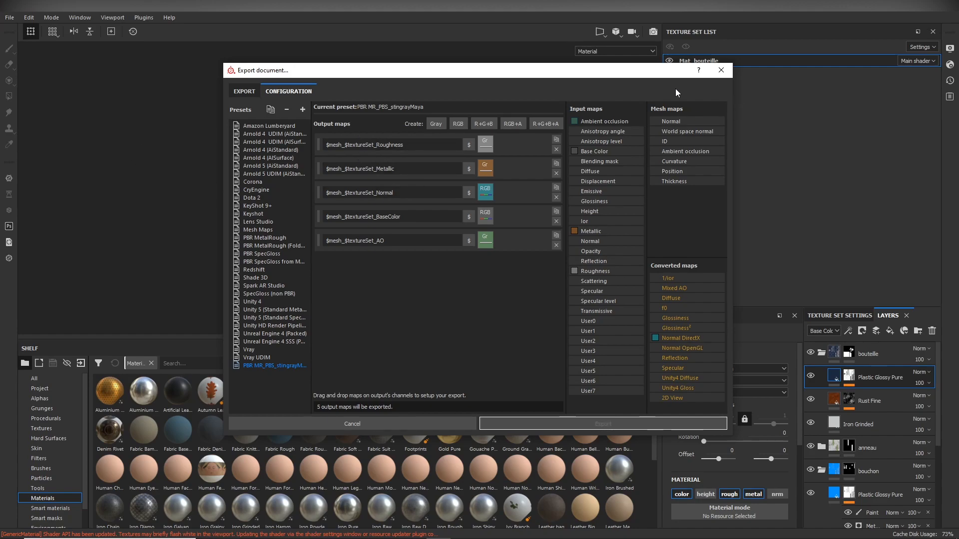
# Set the export config to PBR MR_PBS_stingrayMaya and expand the Mat_bouteille texture set to list its output files.
pyautogui.moveTo(652, 76); pyautogui.dragTo(617, 98)
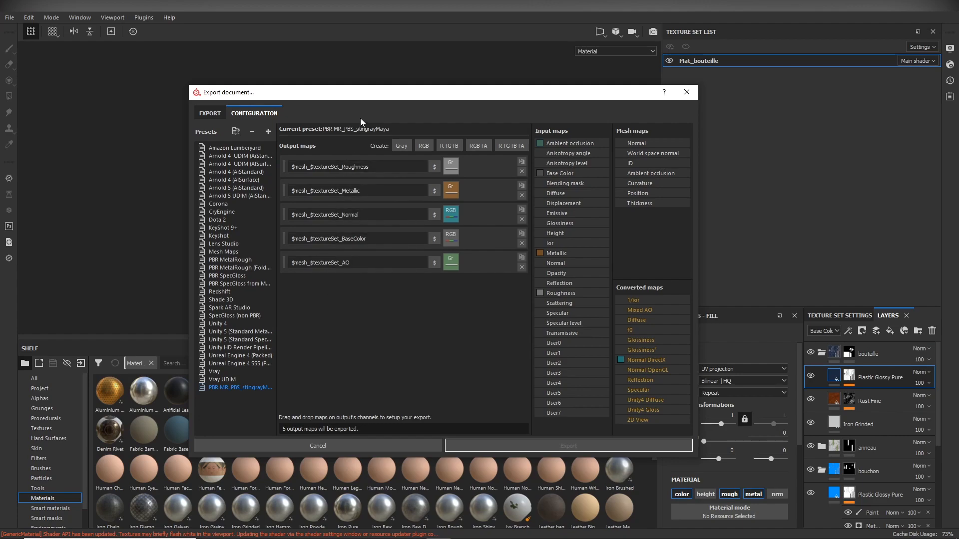
pyautogui.moveTo(381, 86); pyautogui.dragTo(381, 84)
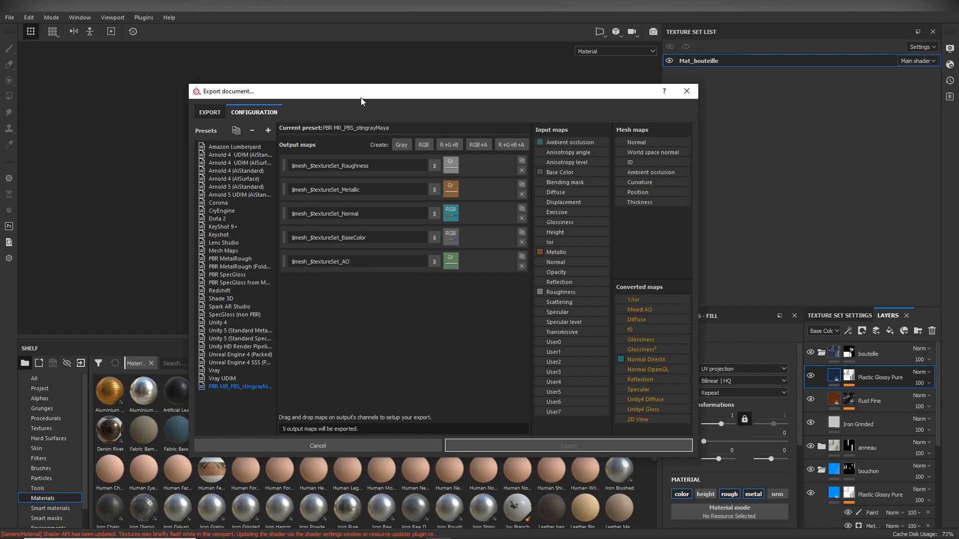
pyautogui.click(211, 115)
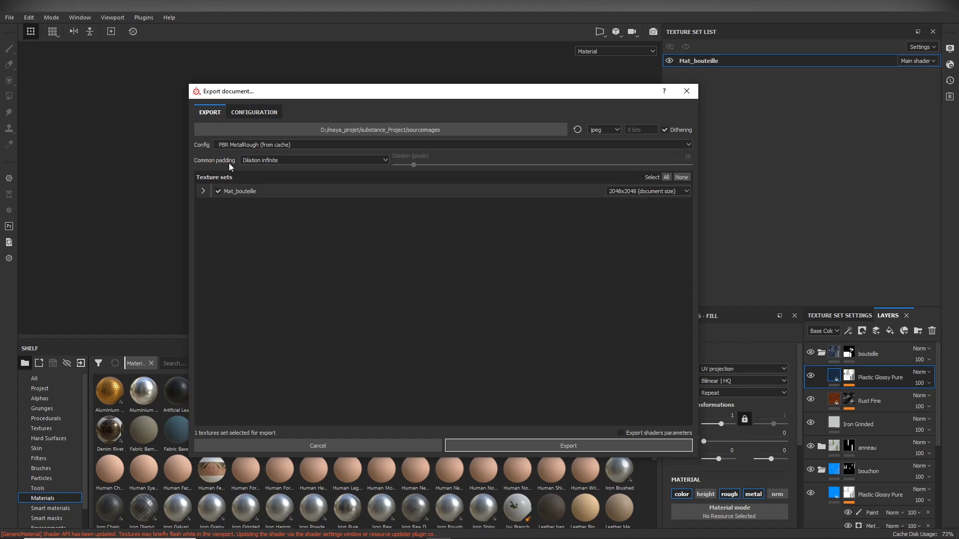
pyautogui.click(232, 144)
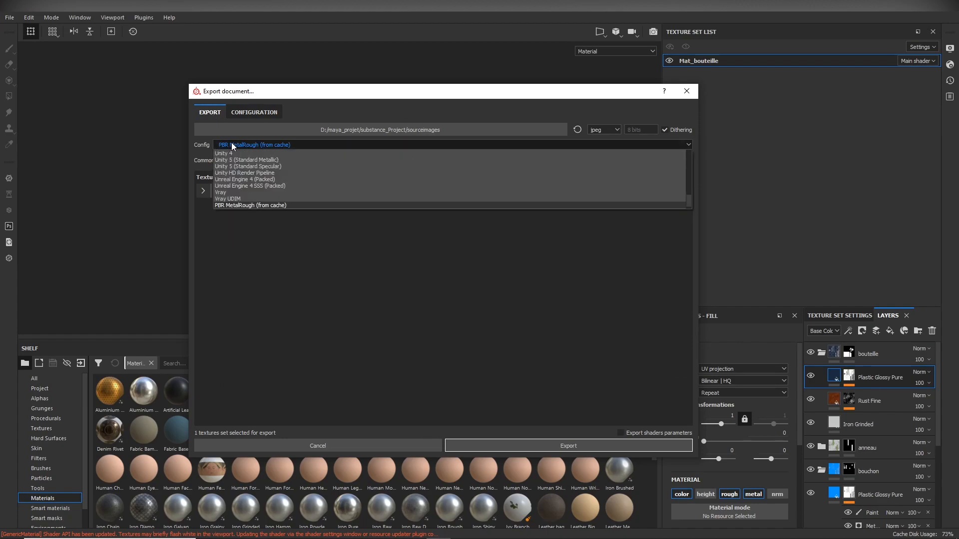
pyautogui.scroll(-1, 304, 203)
pyautogui.click(305, 208)
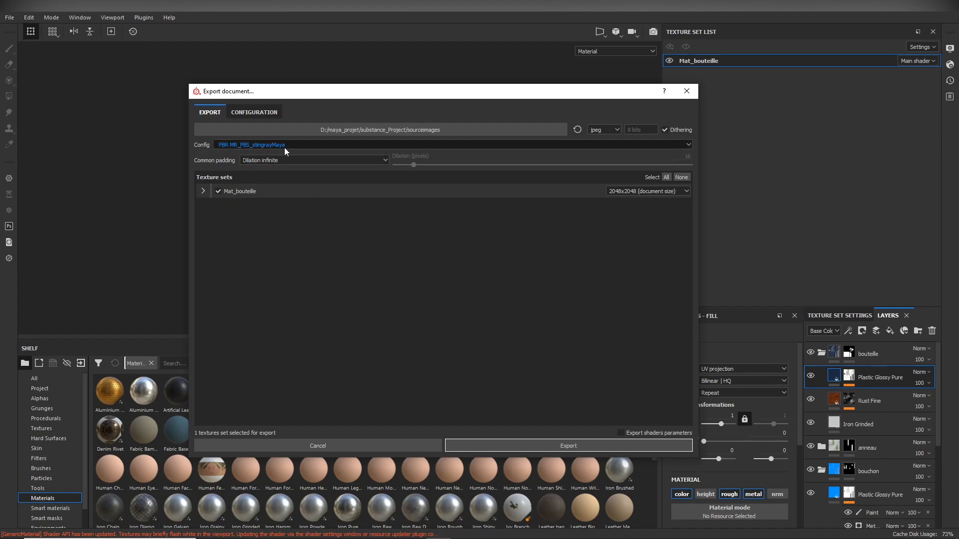
pyautogui.click(202, 190)
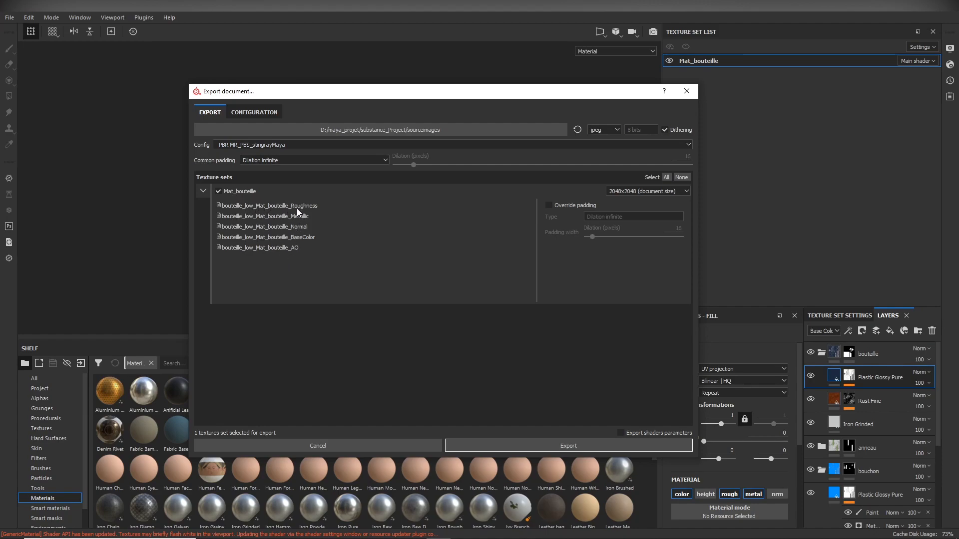
# In the preset's output maps, shorten the Roughness output name to $mesh_Roughness.
pyautogui.click(261, 110)
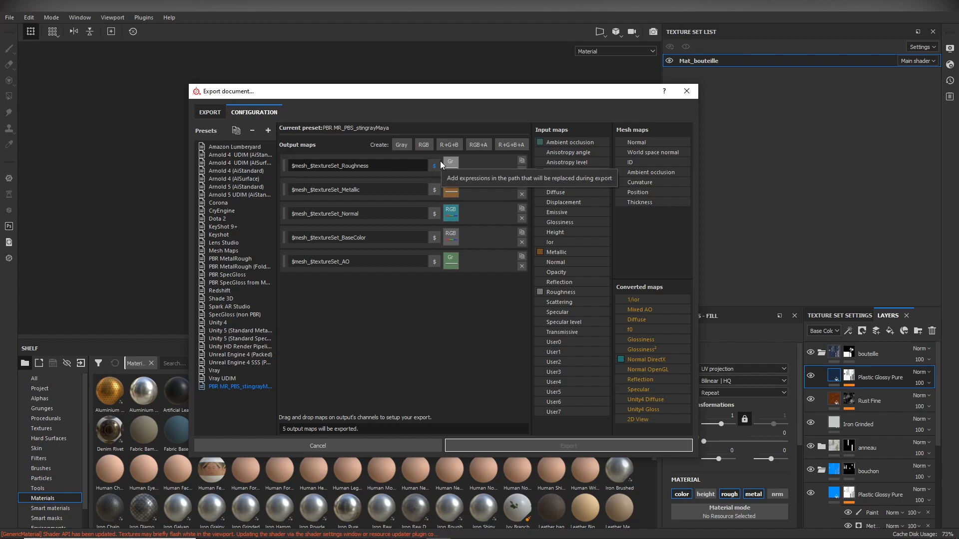
pyautogui.press('BackSpace')
pyautogui.press('BackSpace')
pyautogui.press('BackSpace')
pyautogui.press('BackSpace')
pyautogui.press('BackSpace')
pyautogui.press('BackSpace')
pyautogui.press('BackSpace')
pyautogui.press('BackSpace')
pyautogui.press('BackSpace')
pyautogui.press('BackSpace')
pyautogui.press('BackSpace')
# Rename the remaining outputs to $mesh_Metallic, $mesh_Normal, $mesh_BaseColor and $mesh_AO, reusing the copied $mesh prefix.
pyautogui.moveTo(308, 165); pyautogui.dragTo(269, 160)
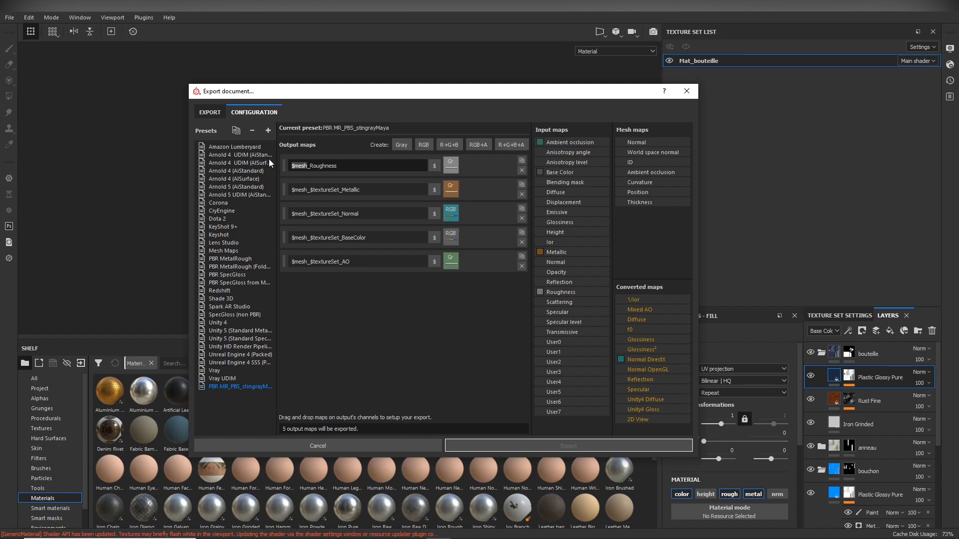
pyautogui.hotkey('ctrl', 'c')
pyautogui.moveTo(335, 190); pyautogui.dragTo(254, 188)
pyautogui.hotkey('ctrl', 'v')
pyautogui.press('Delete')
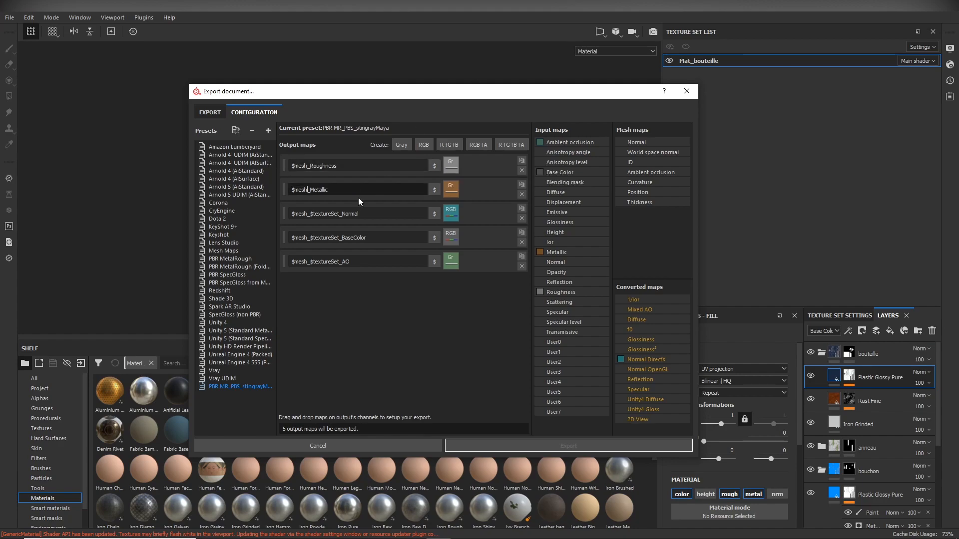
pyautogui.moveTo(340, 213); pyautogui.dragTo(272, 213)
pyautogui.hotkey('ctrl', 'v')
pyautogui.moveTo(339, 238); pyautogui.dragTo(269, 241)
pyautogui.hotkey('ctrl', 'v')
pyautogui.press('Delete')
pyautogui.moveTo(340, 262); pyautogui.dragTo(213, 256)
pyautogui.hotkey('ctrl', 'v')
pyautogui.press('Delete')
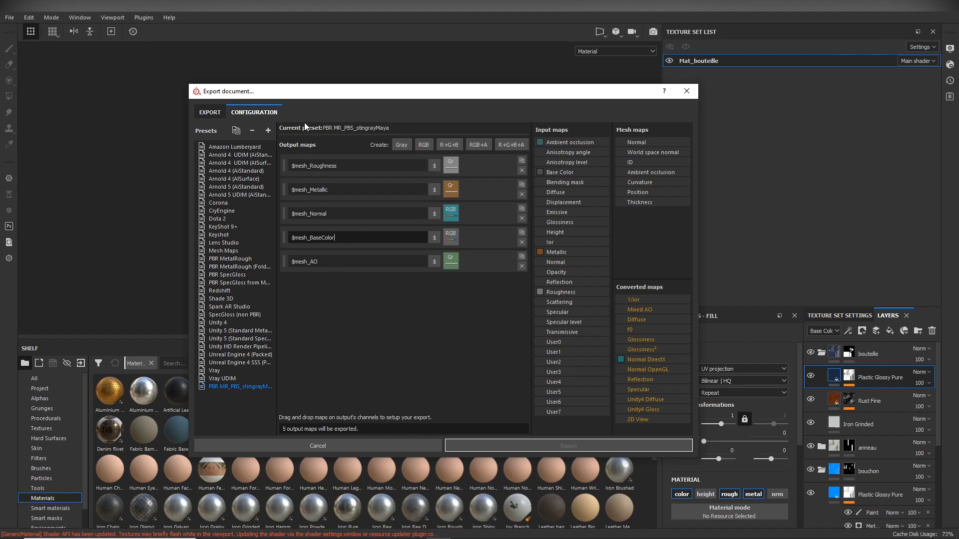
# Refresh Mat_bouteille's export file list by switching the config to Unreal Engine 4 SSS (Packed) and back to PBR MR_PBS_stingrayMaya.
pyautogui.click(216, 113)
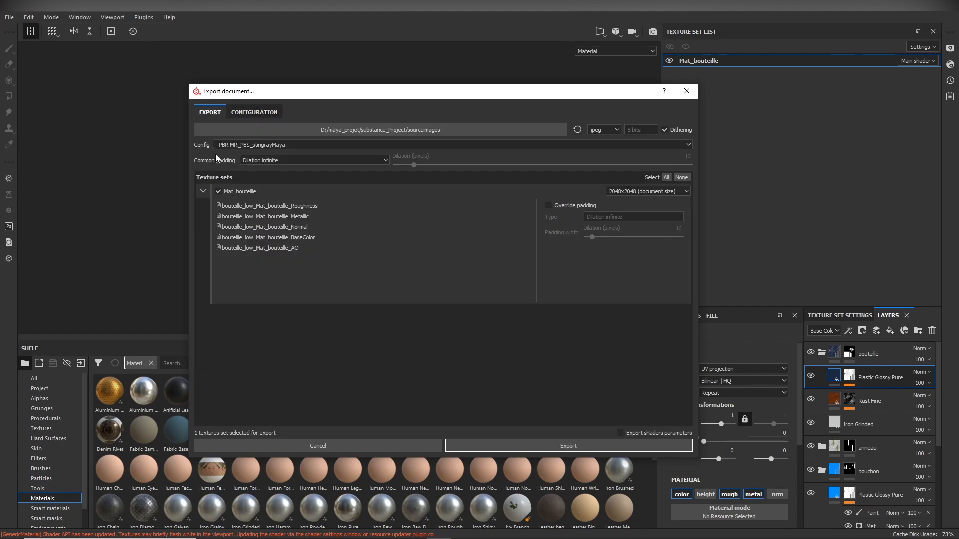
pyautogui.click(202, 189)
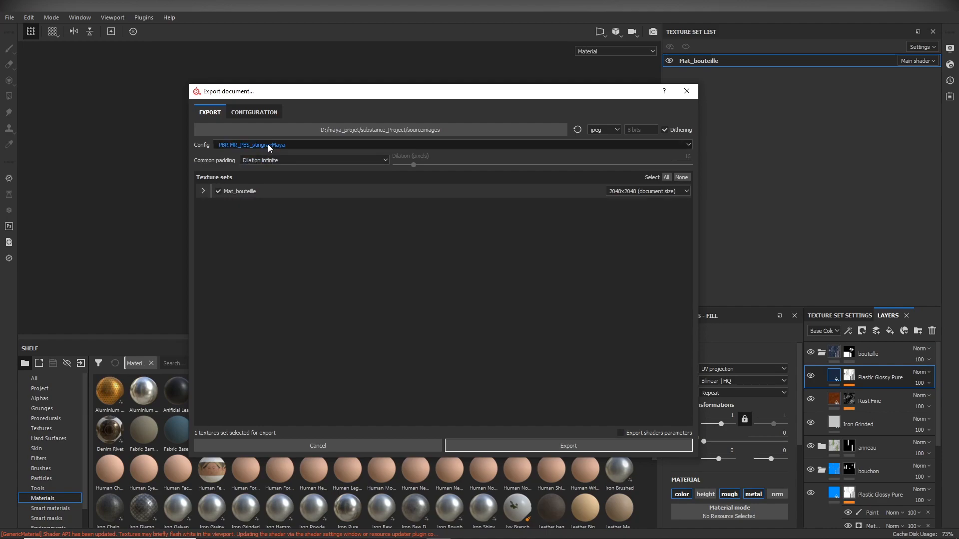
pyautogui.click(267, 144)
pyautogui.click(269, 179)
pyautogui.click(321, 144)
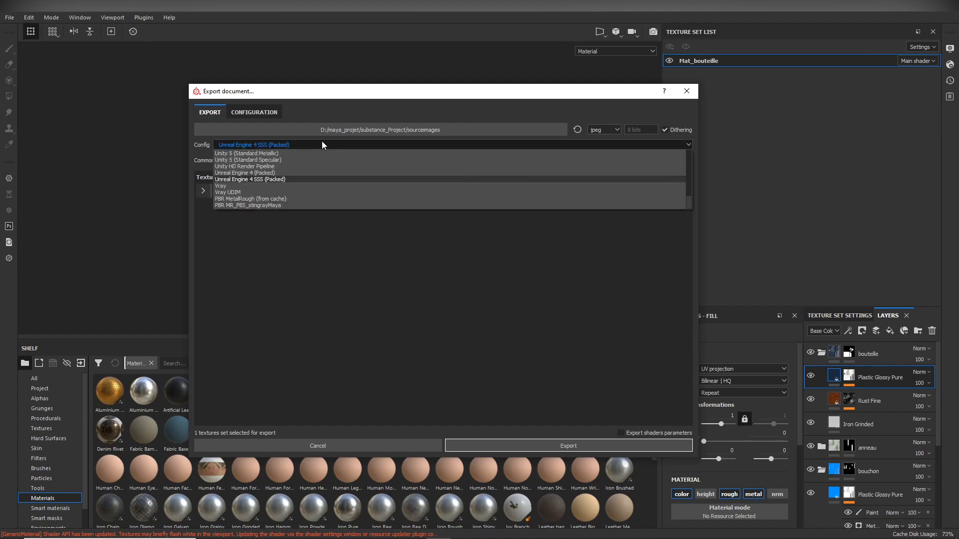
pyautogui.click(290, 204)
pyautogui.click(204, 192)
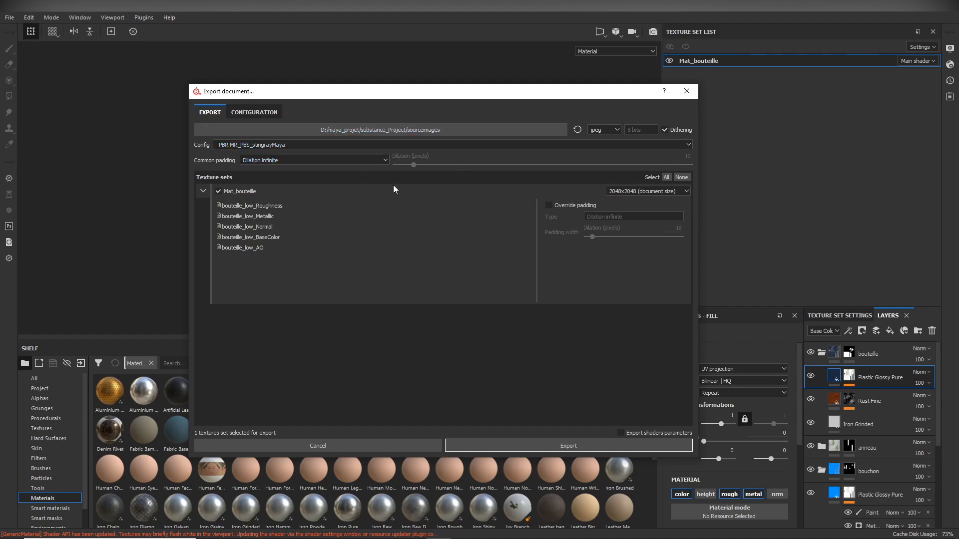
# Set the export destination to the sourceimages folder inside substance_Project on the Desktop.
pyautogui.click(409, 130)
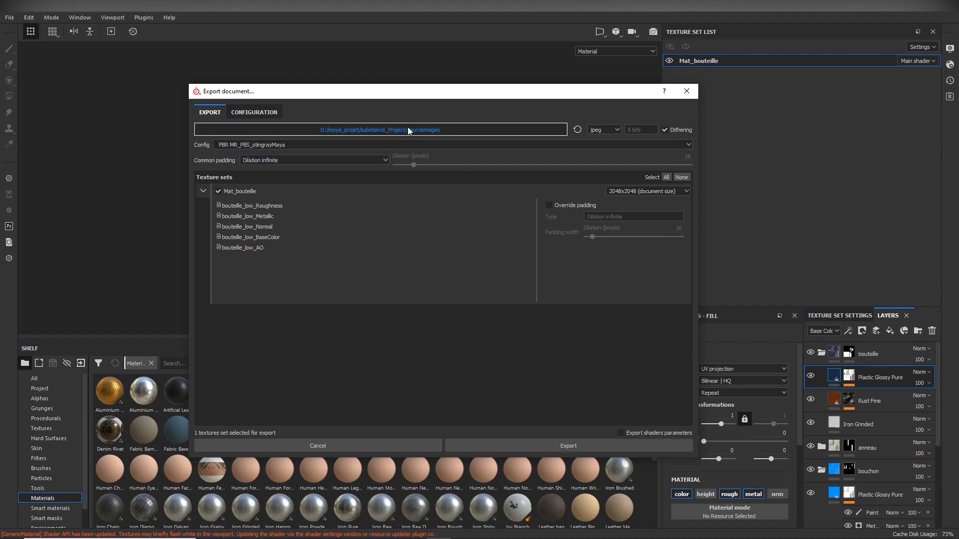
pyautogui.moveTo(262, 256); pyautogui.dragTo(288, 152)
pyautogui.click(229, 176)
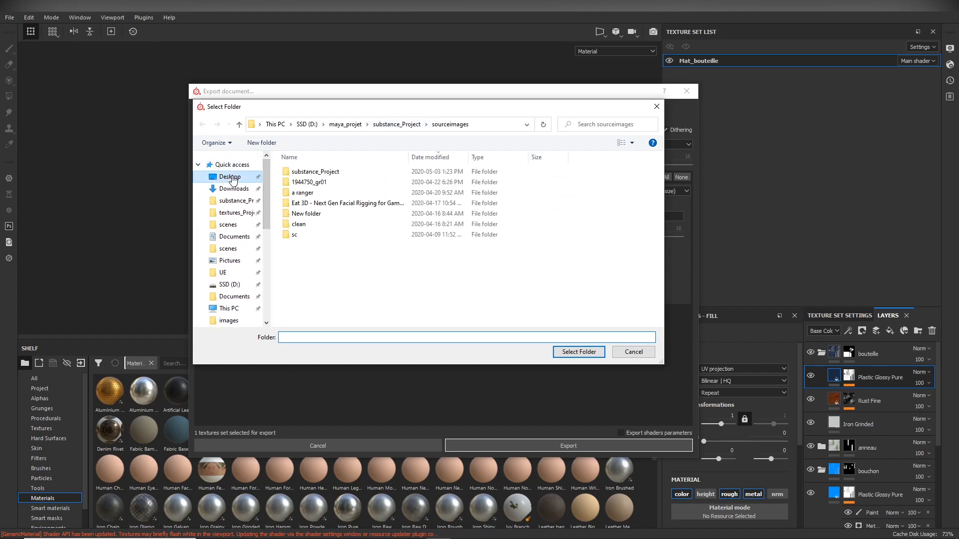
pyautogui.click(331, 175)
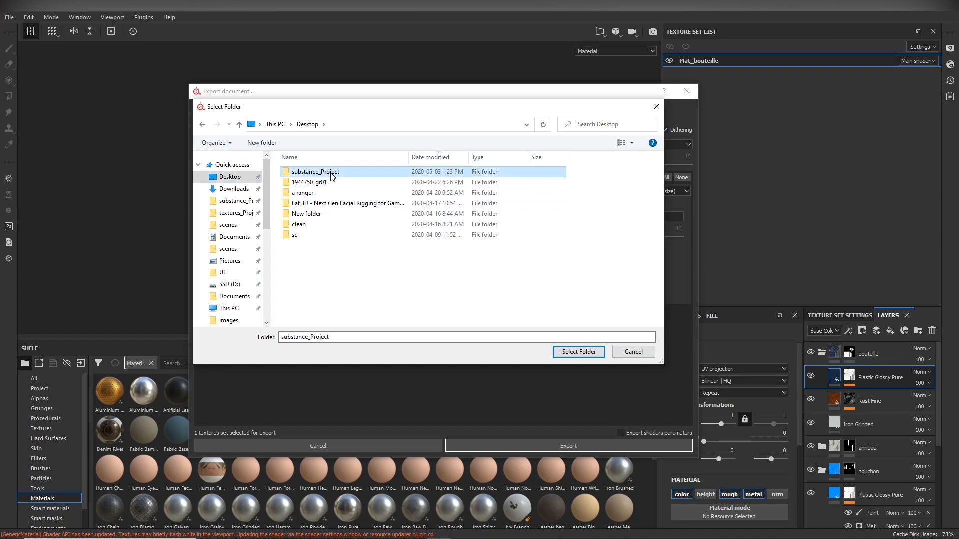
pyautogui.doubleClick(382, 174)
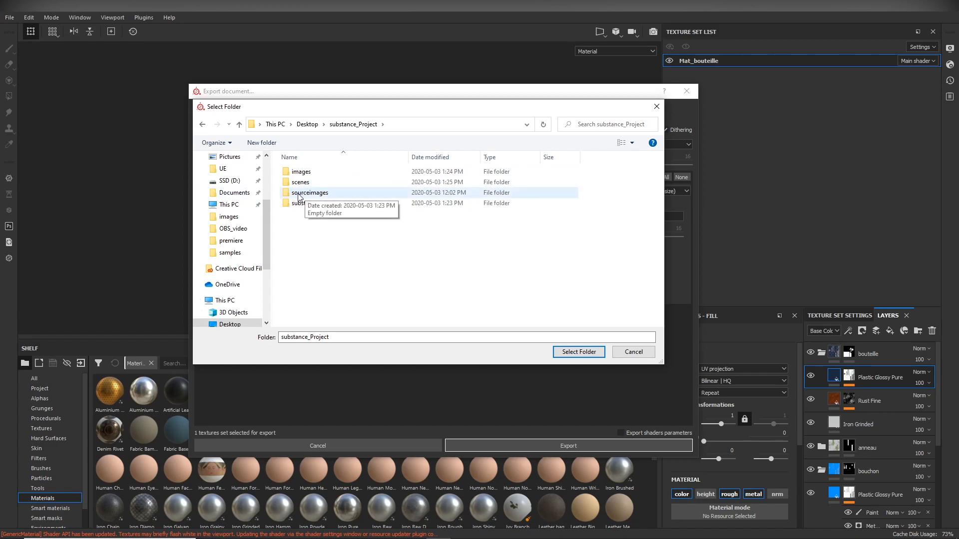
pyautogui.doubleClick(320, 196)
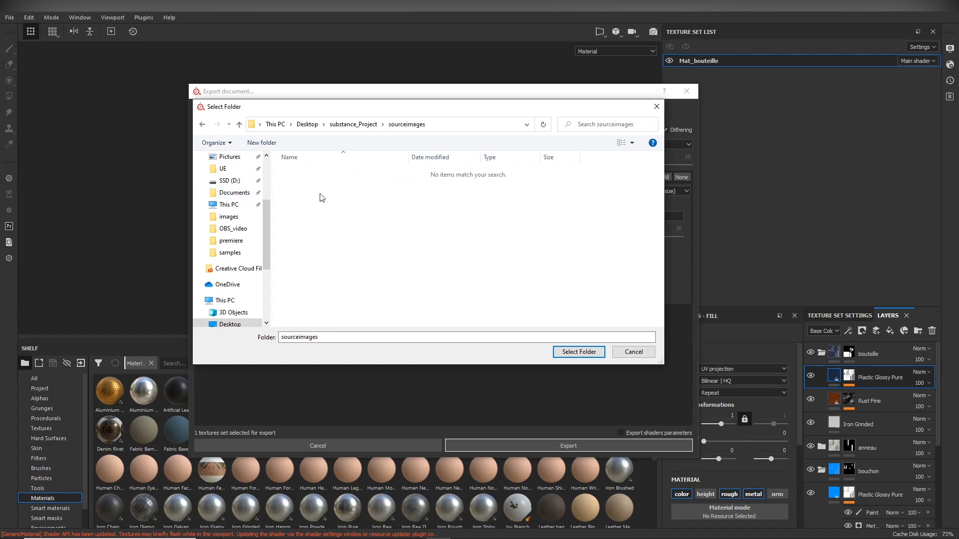
pyautogui.click(203, 125)
pyautogui.click(312, 193)
pyautogui.click(574, 353)
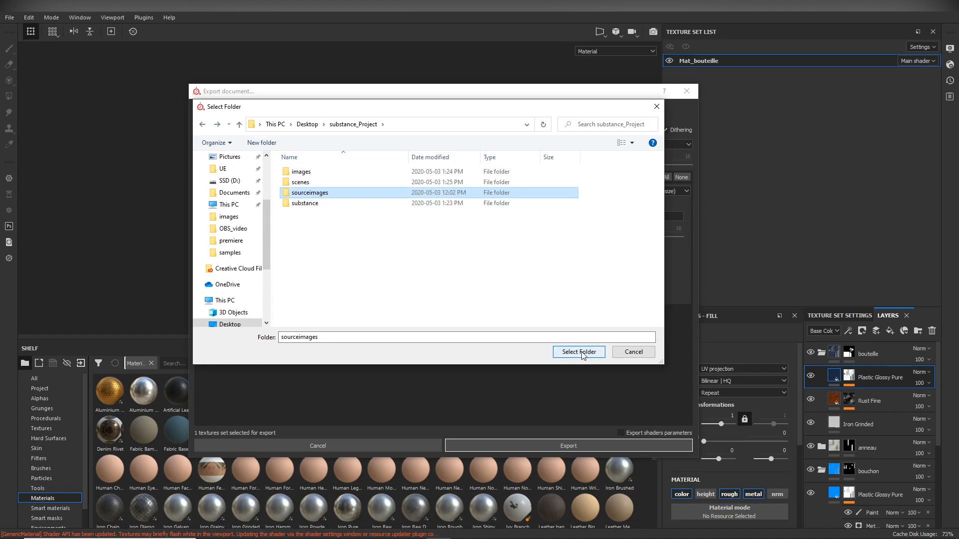
pyautogui.click(581, 352)
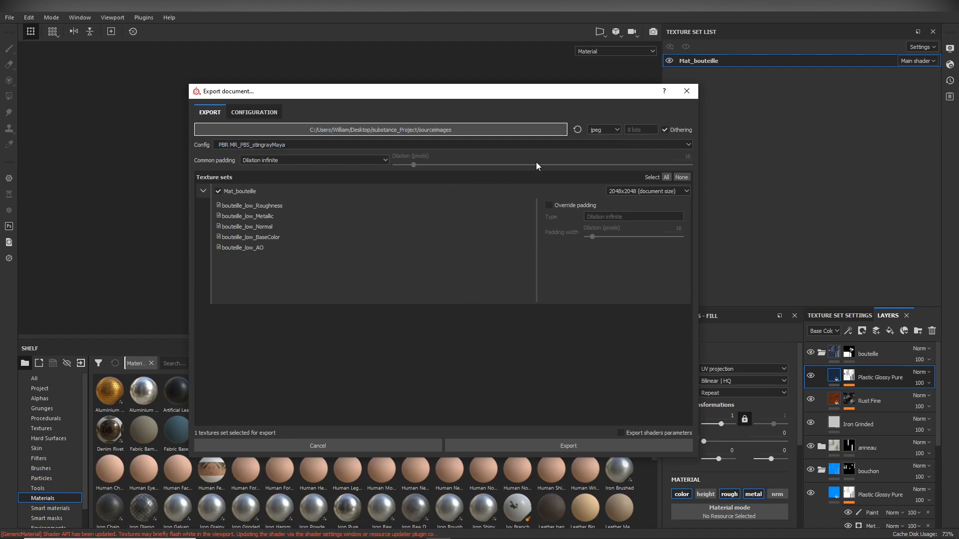
# Set the export file format to targa and keep Mat_bouteille's resolution at 2048x2048 (document size).
pyautogui.click(602, 129)
pyautogui.scroll(-2, 606, 172)
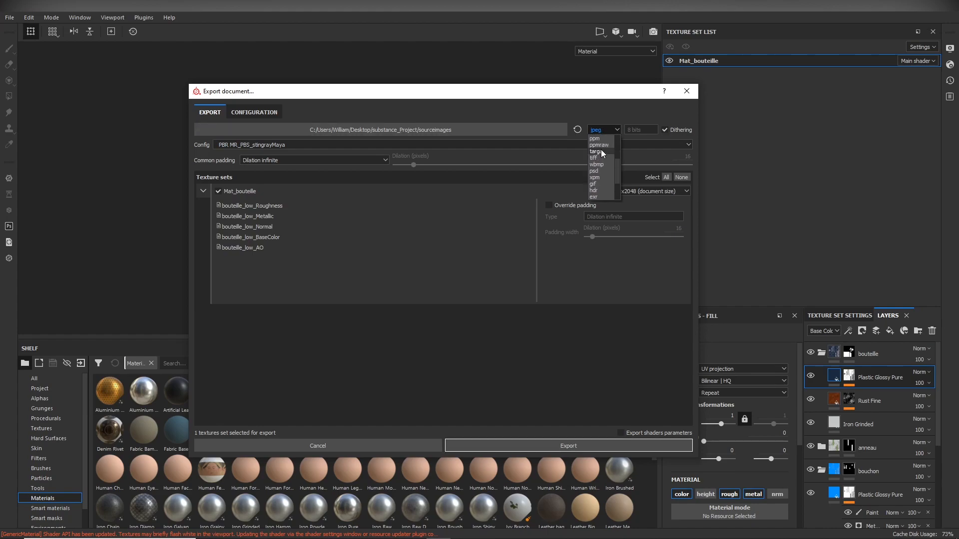
pyautogui.click(596, 190)
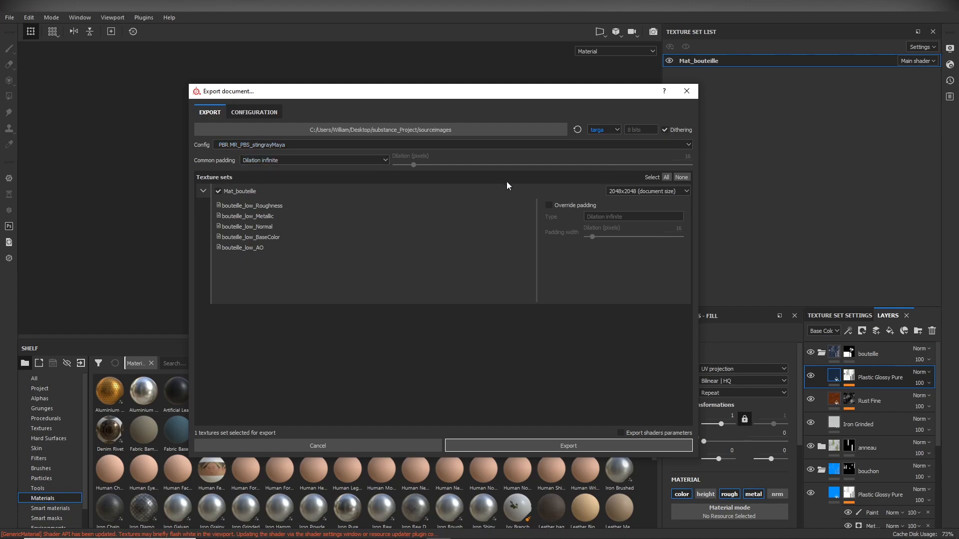
pyautogui.click(630, 190)
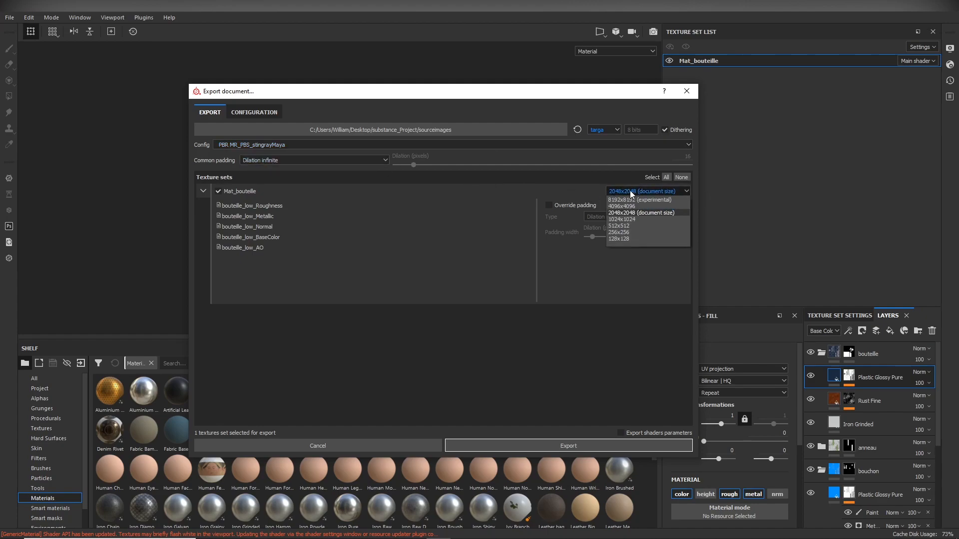
pyautogui.click(649, 212)
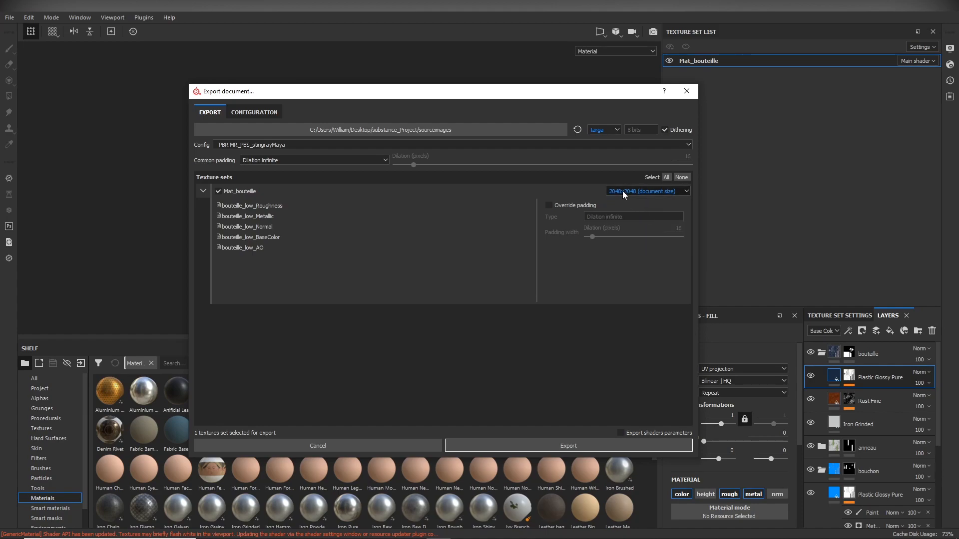
pyautogui.click(655, 193)
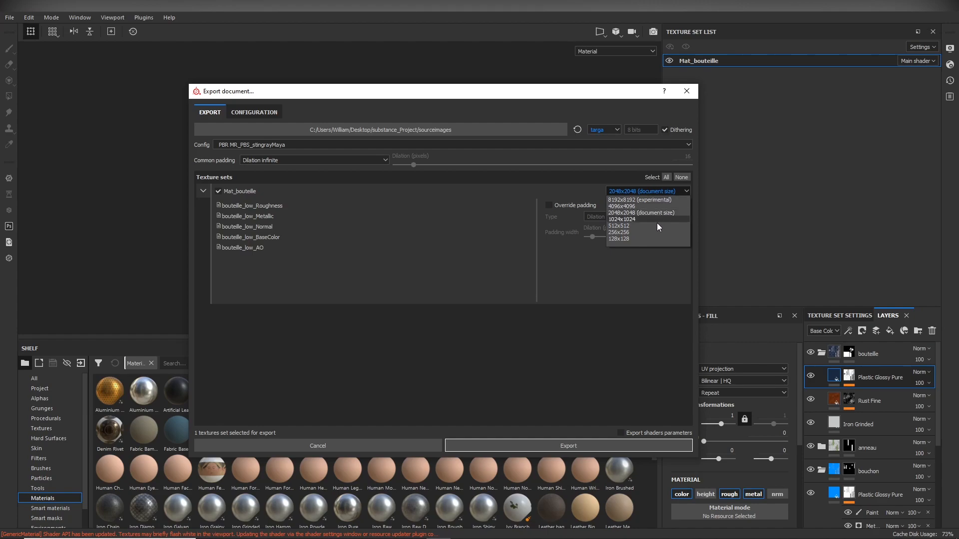
pyautogui.click(449, 210)
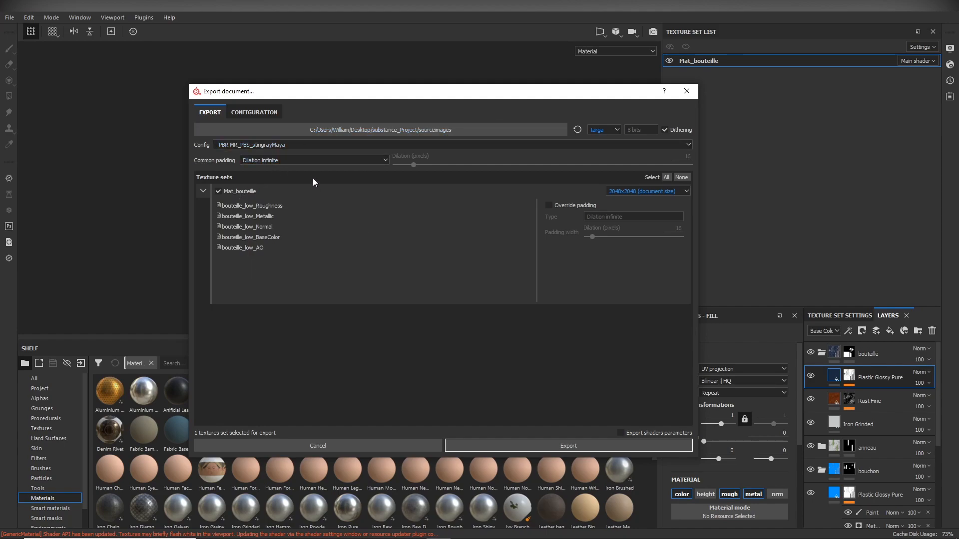
# Export the Mat_bouteille textures and open the output folder to check the exported texture files.
pyautogui.click(484, 443)
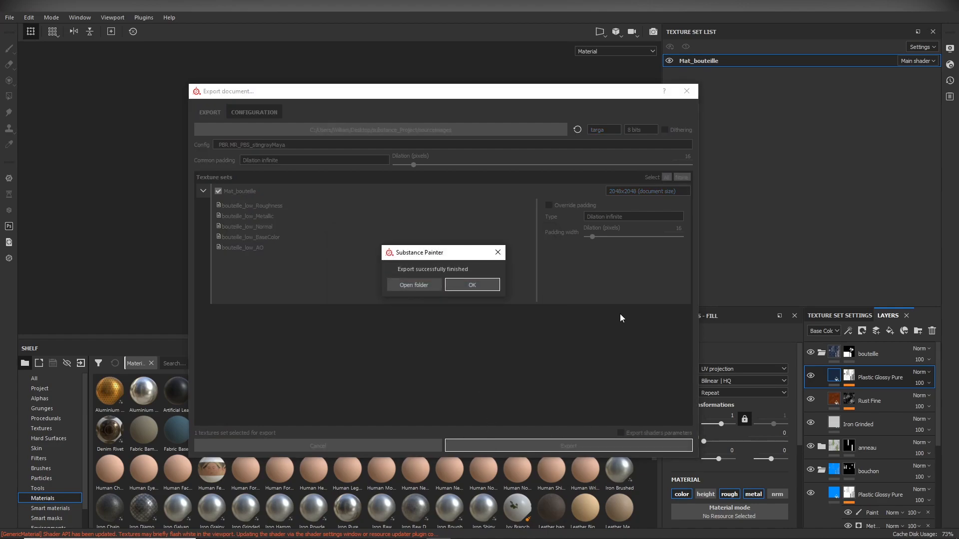
pyautogui.click(415, 286)
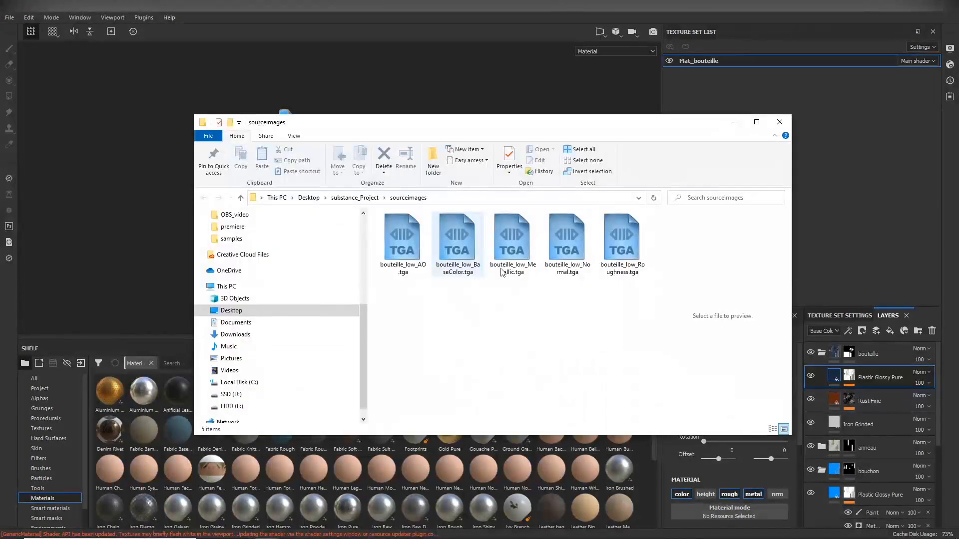
pyautogui.click(624, 259)
pyautogui.click(564, 247)
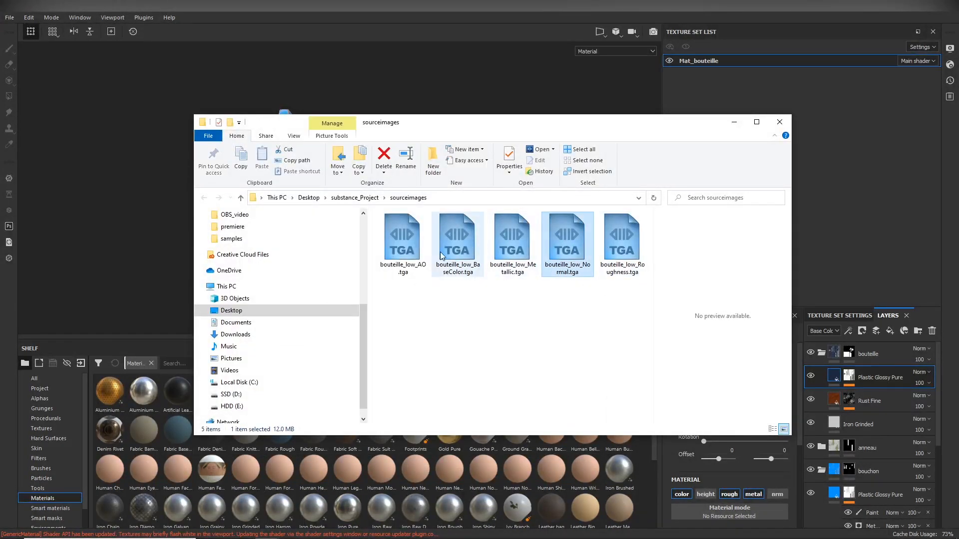
pyautogui.moveTo(388, 301); pyautogui.dragTo(632, 233)
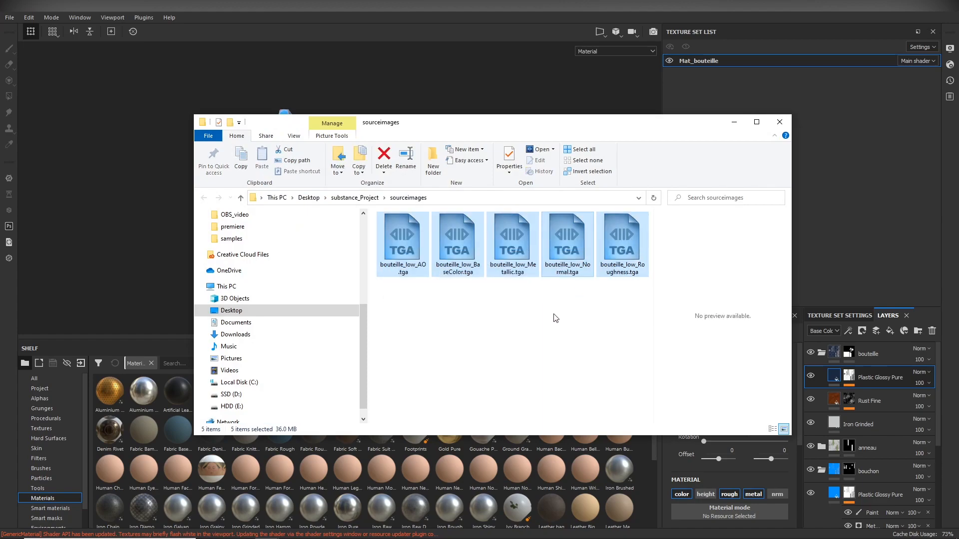
pyautogui.click(555, 318)
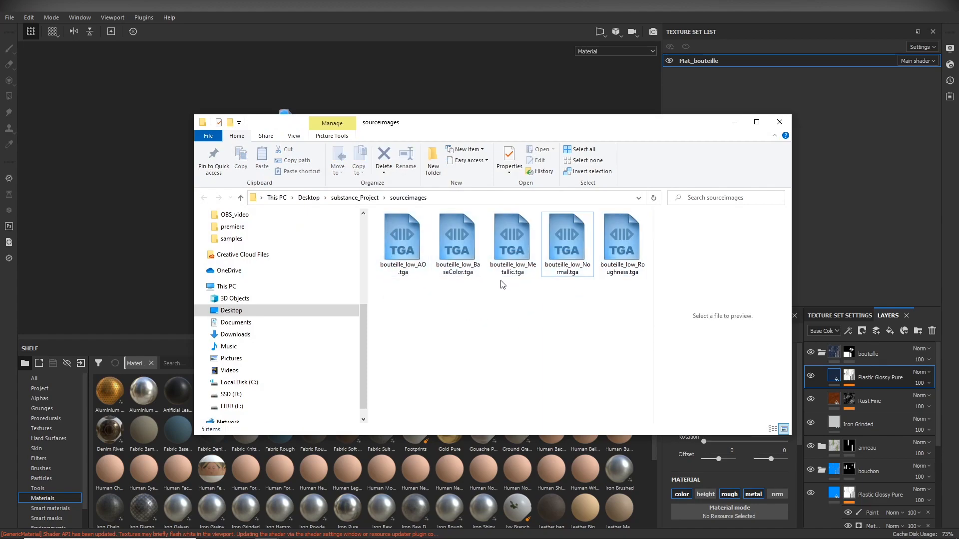